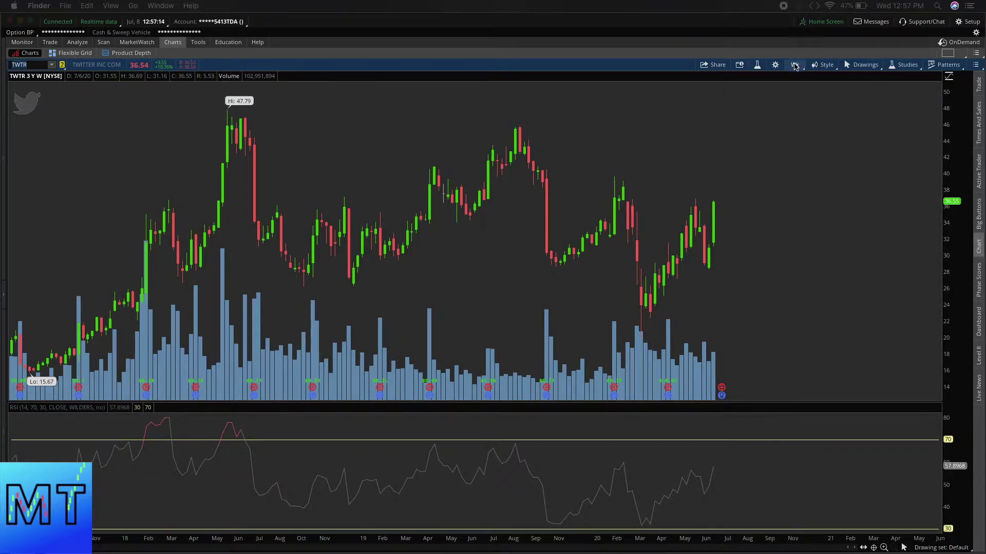
Keep the 3 Y : W timeframe and drag-zoom the weekly candles through July 2020.
click(795, 68)
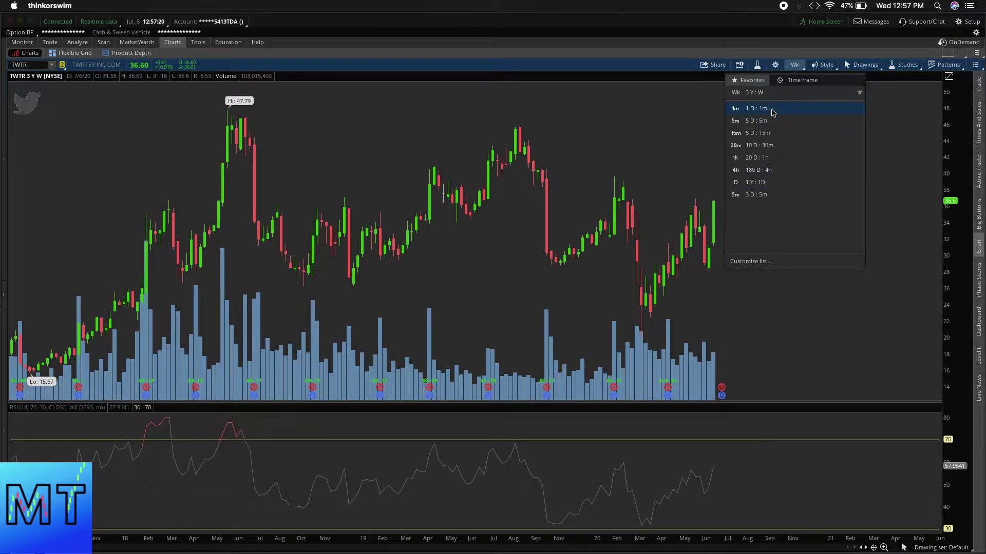
click(793, 81)
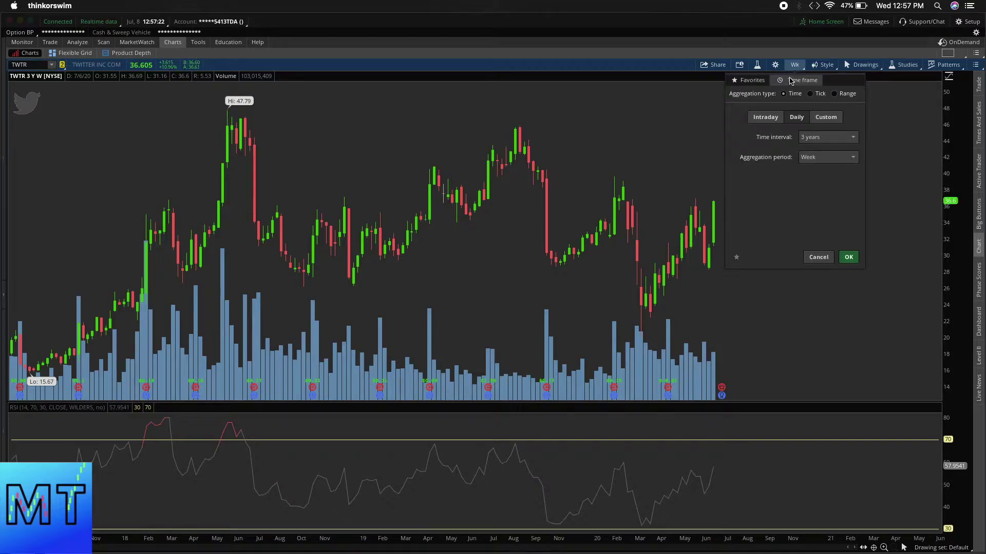
click(761, 80)
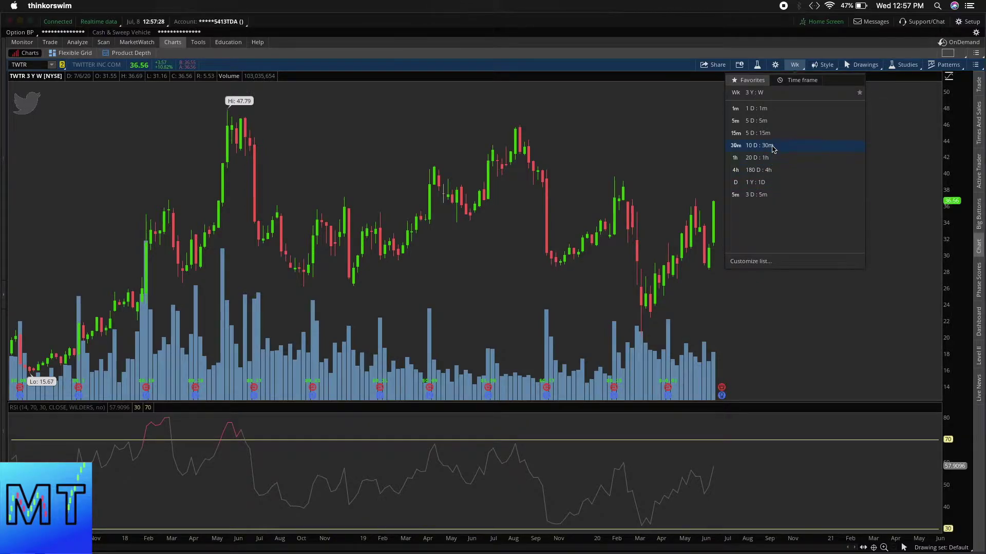
click(766, 93)
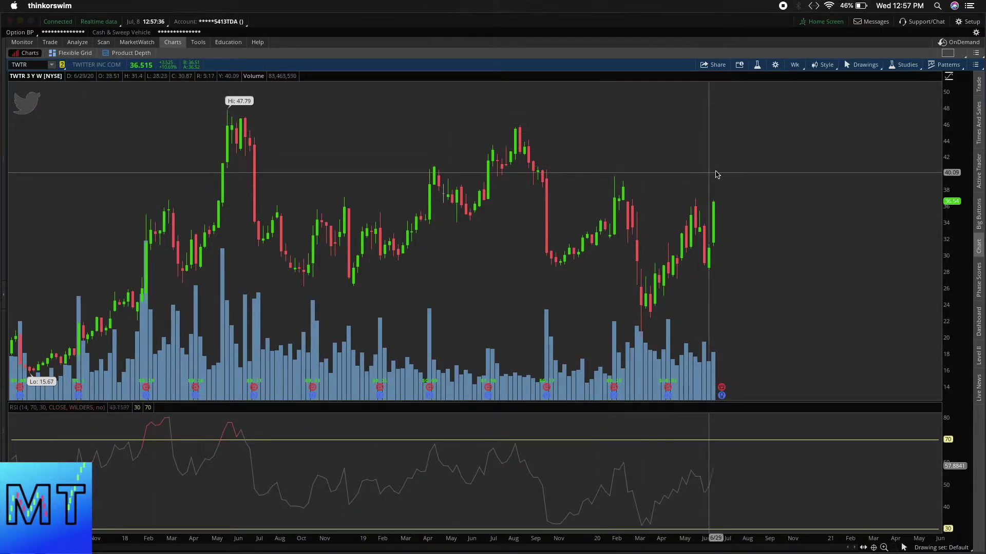
drag(736, 172, 2, 102)
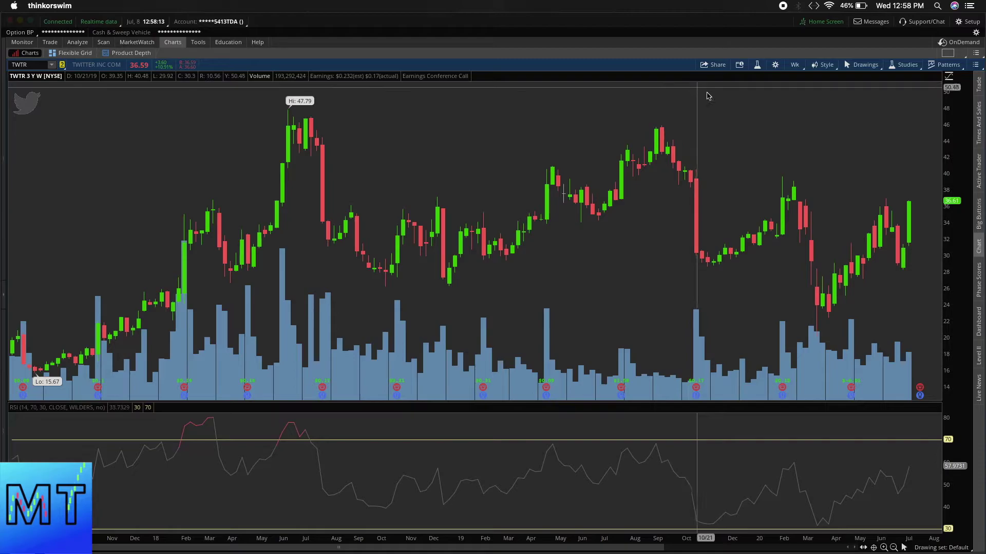
Switch TWTR to the 1 Y : 1D timeframe and drag-zoom the daily chart across a date range.
click(793, 64)
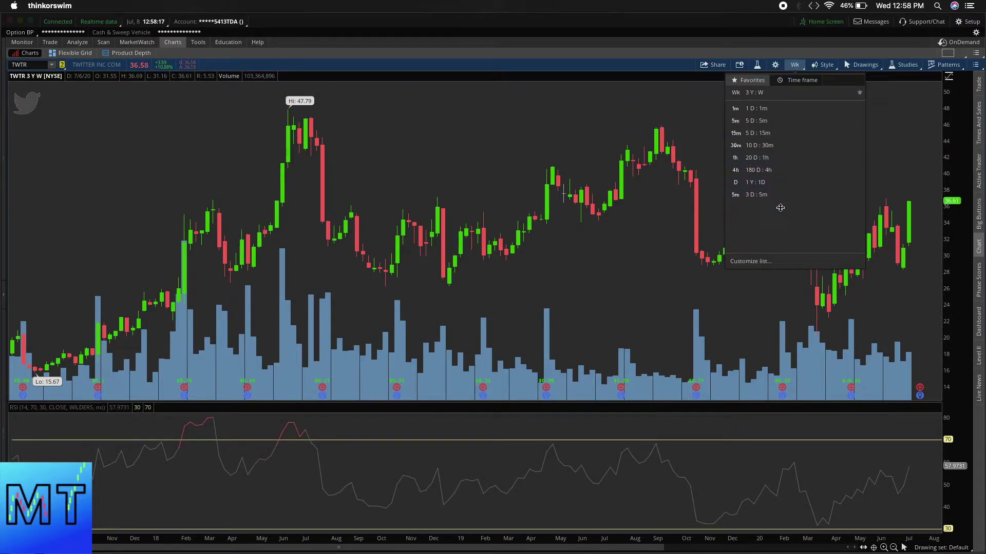
click(775, 182)
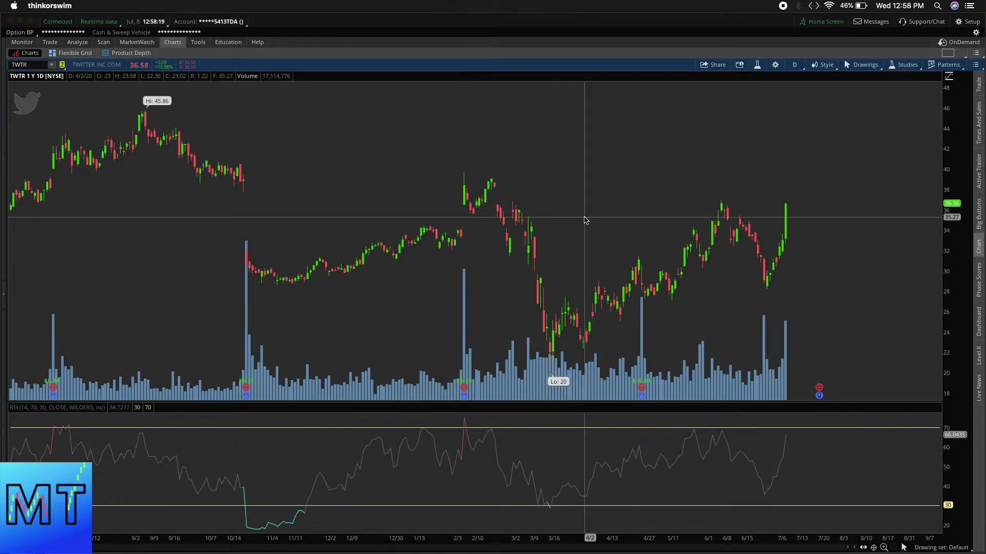
drag(861, 223, 3, 167)
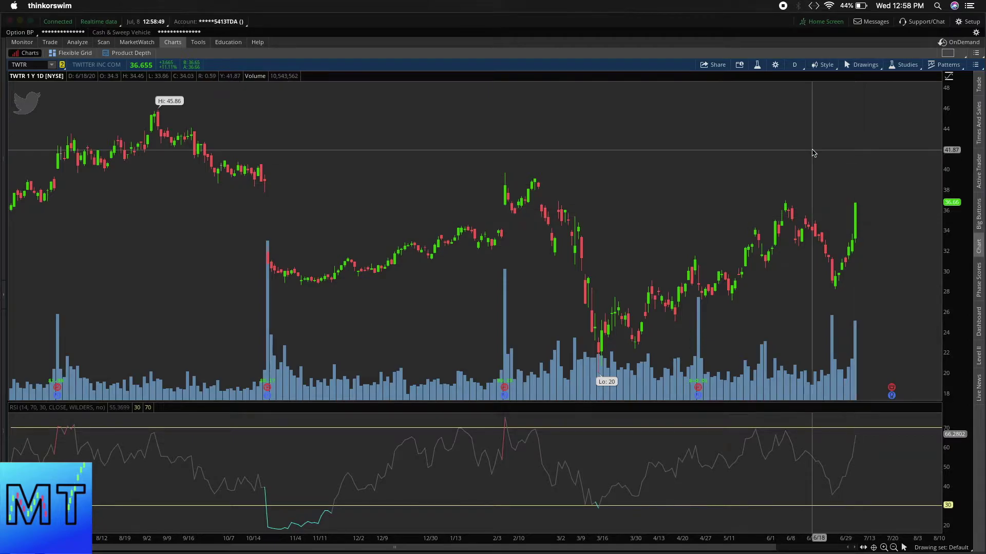
Step the TWTR chart through 180 D : 4h and 20 D : 1h, ending on 10 D : 30m.
click(795, 66)
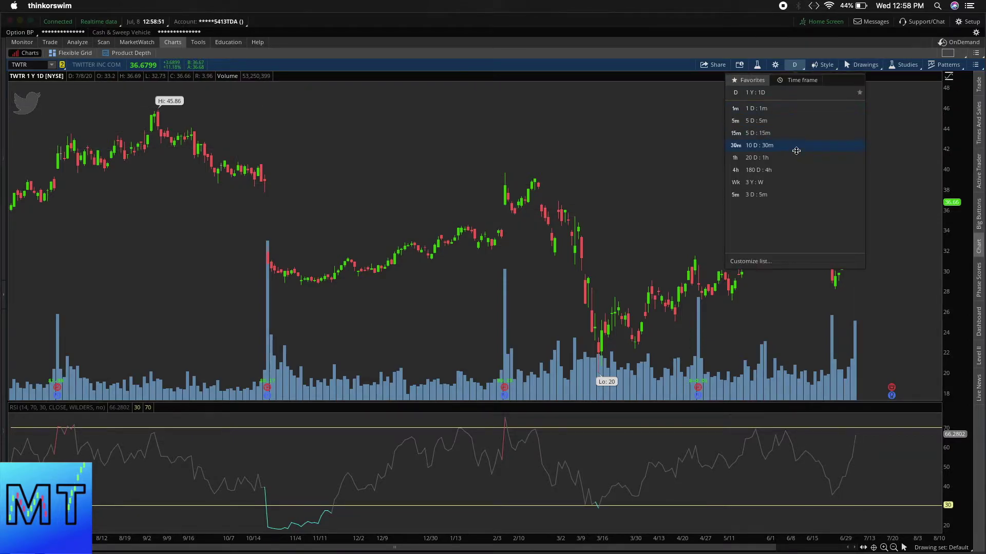
click(795, 175)
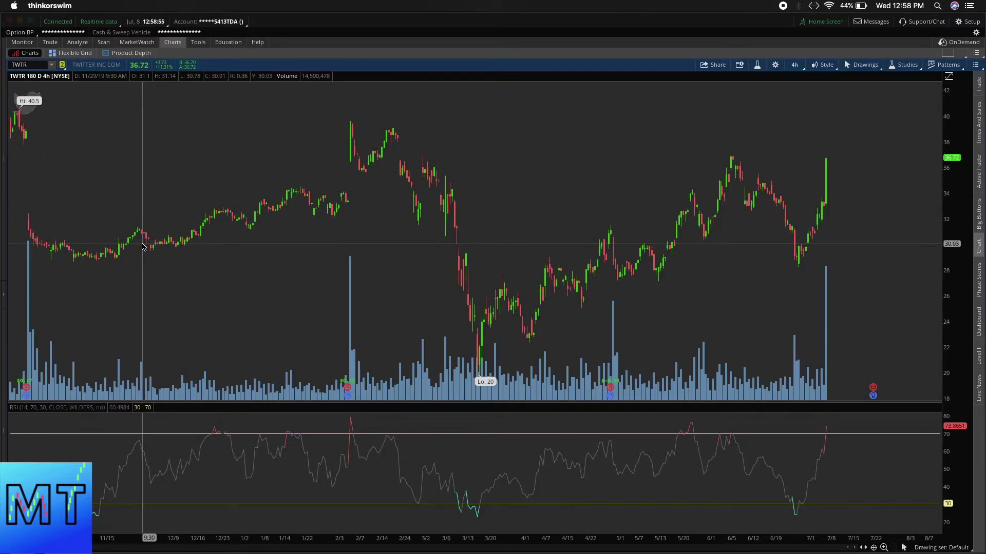
click(795, 65)
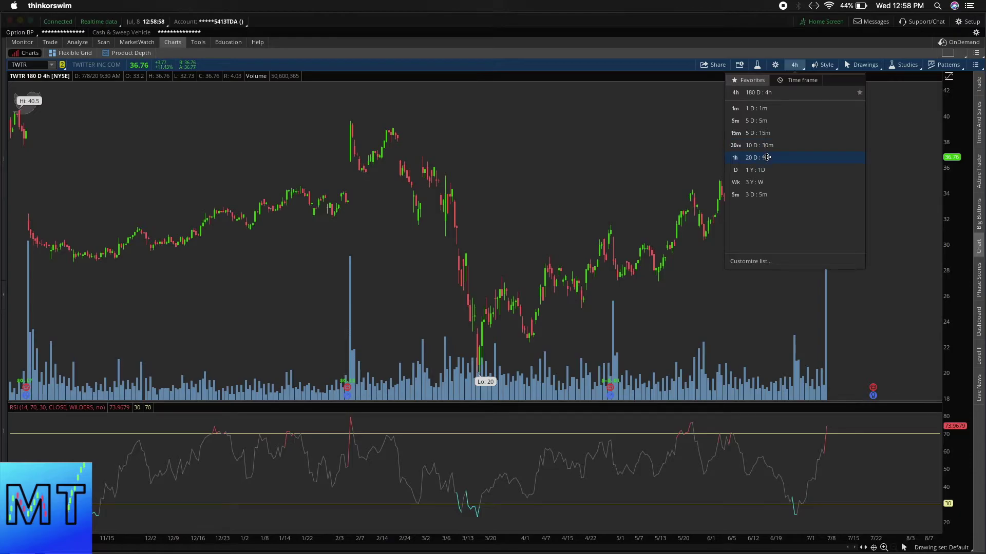
click(766, 157)
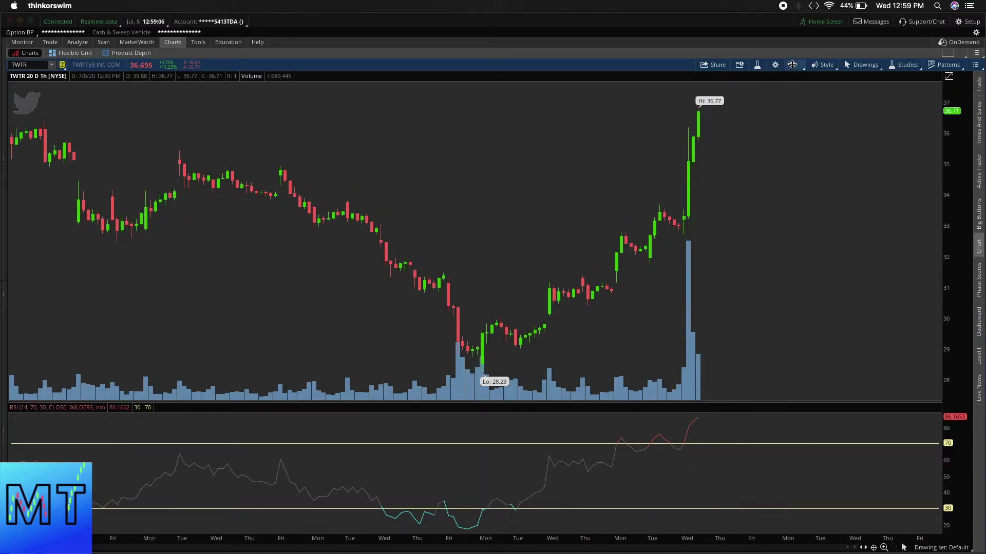
click(794, 64)
click(768, 145)
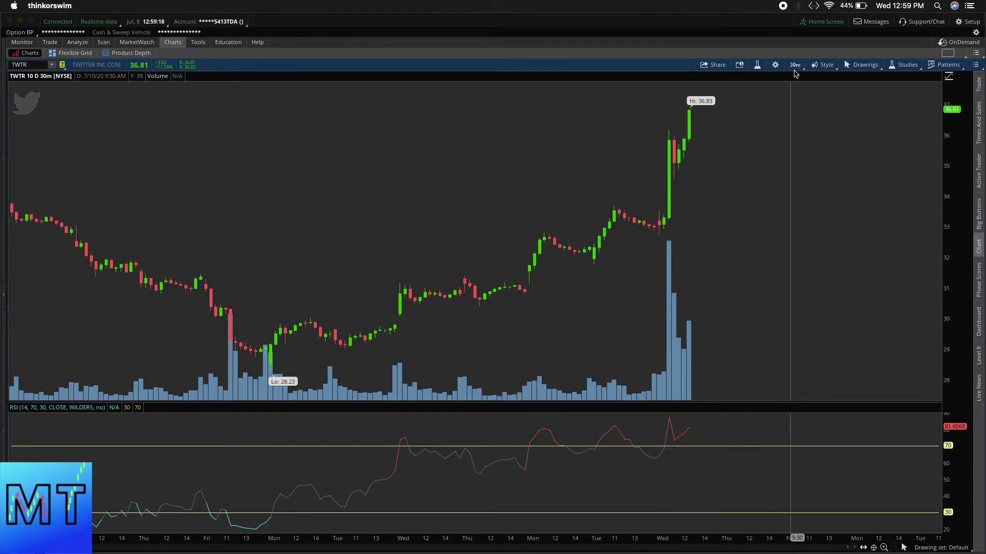
Switch TWTR through 5 D : 5m to 1 D : 1m and zoom into Wednesday's session.
click(792, 65)
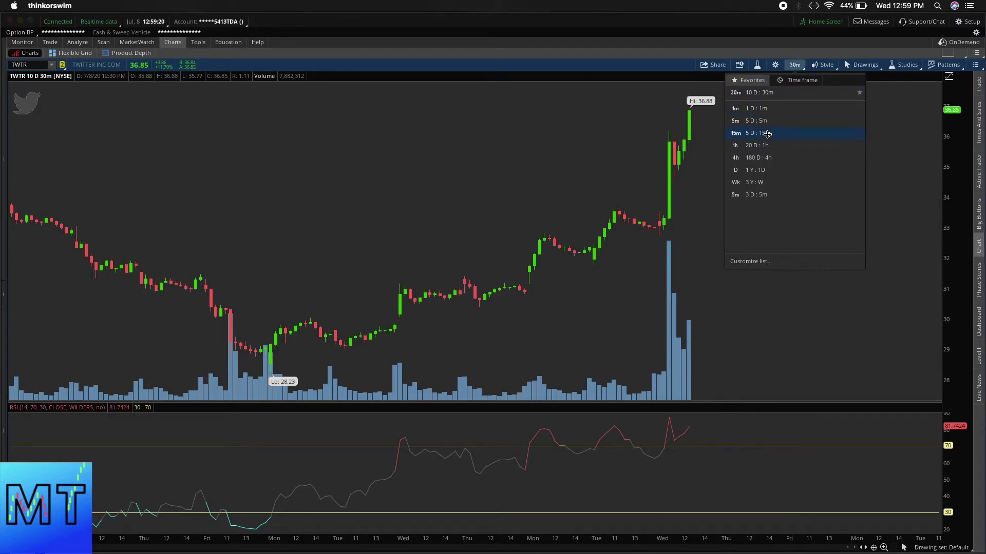
click(760, 121)
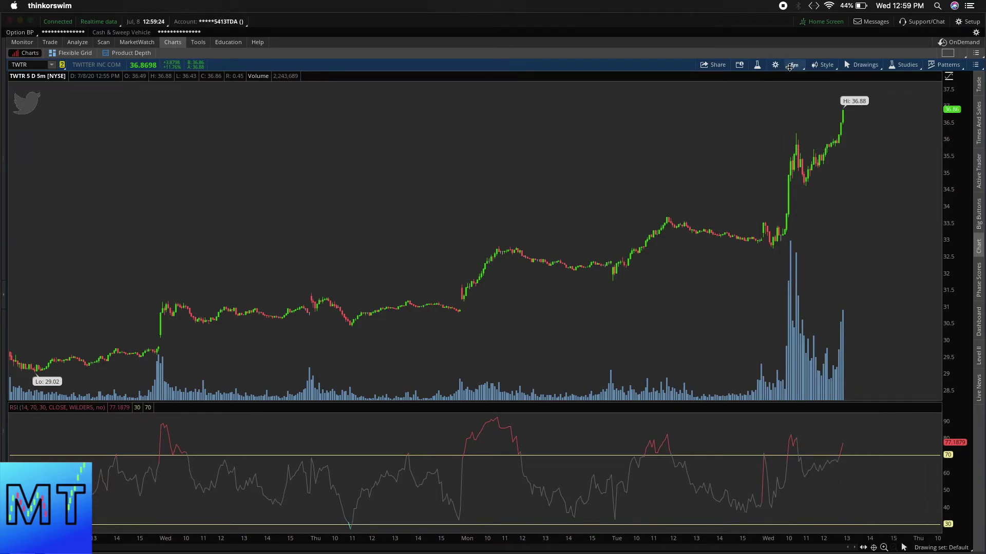
click(790, 65)
click(781, 107)
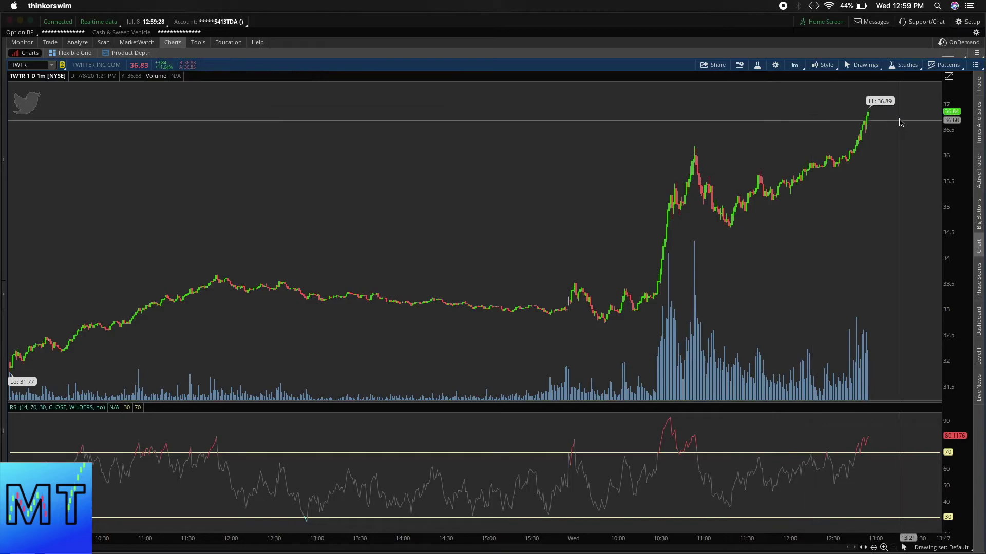
drag(896, 149, 7, 206)
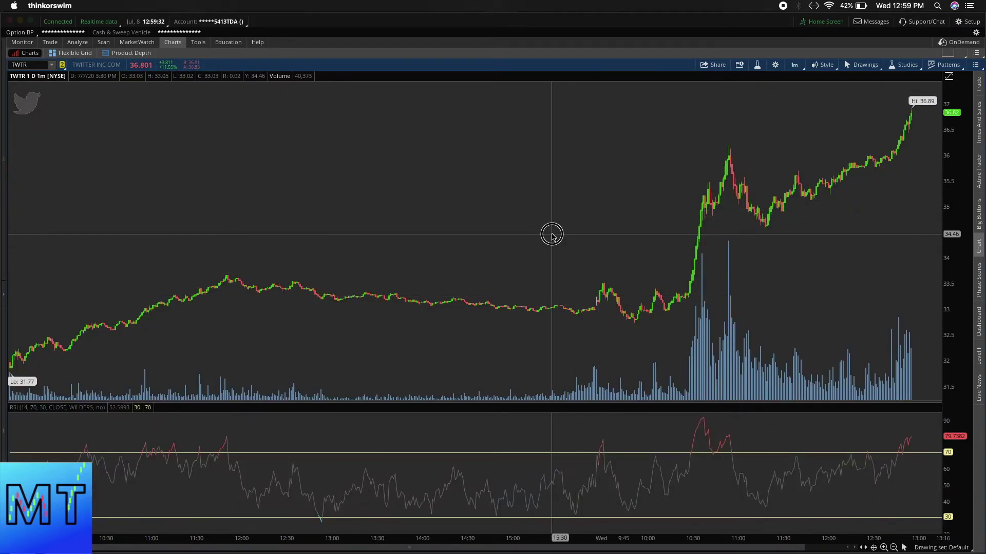
drag(552, 233, 973, 234)
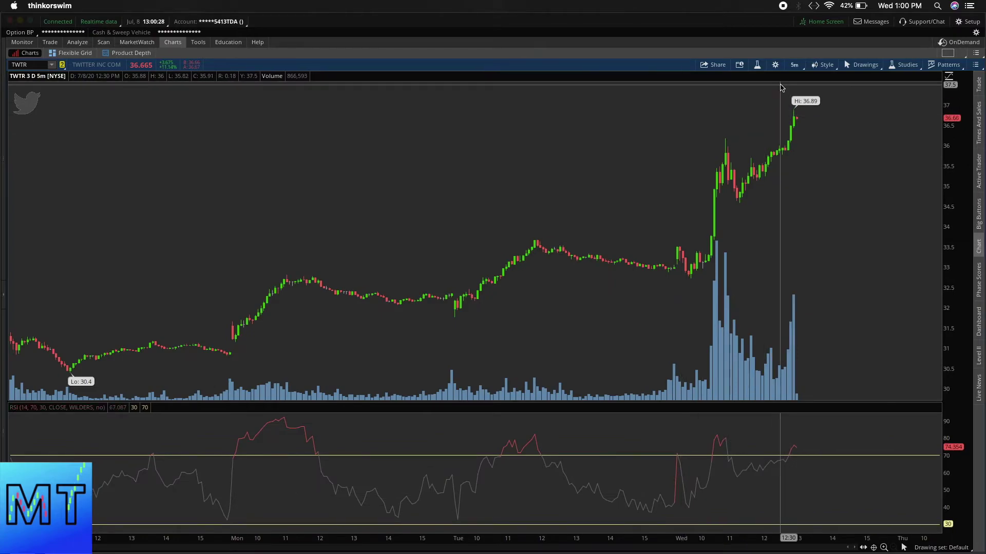
Chart 5 D : 5m candles, zoom into the latest bars, then zoom back out to five days.
click(794, 64)
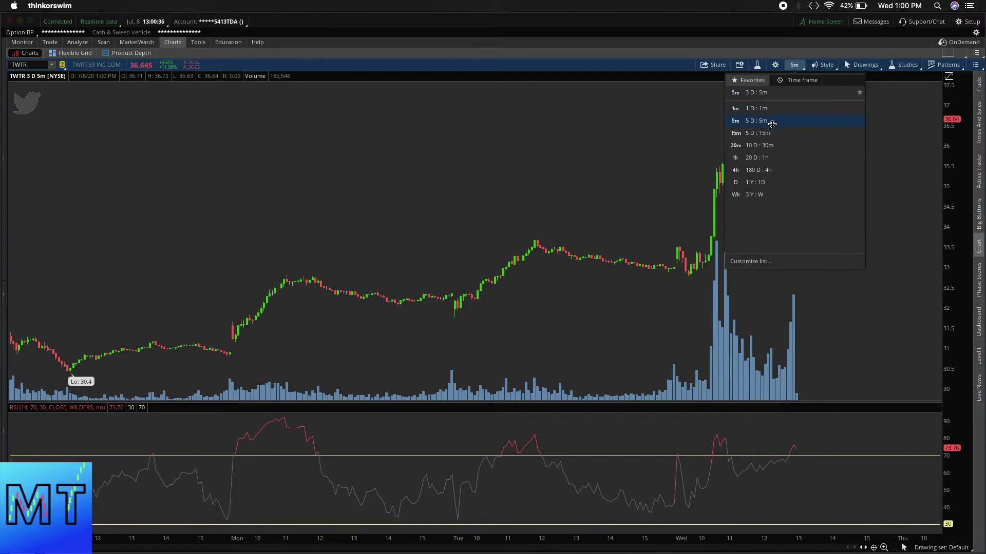
click(772, 124)
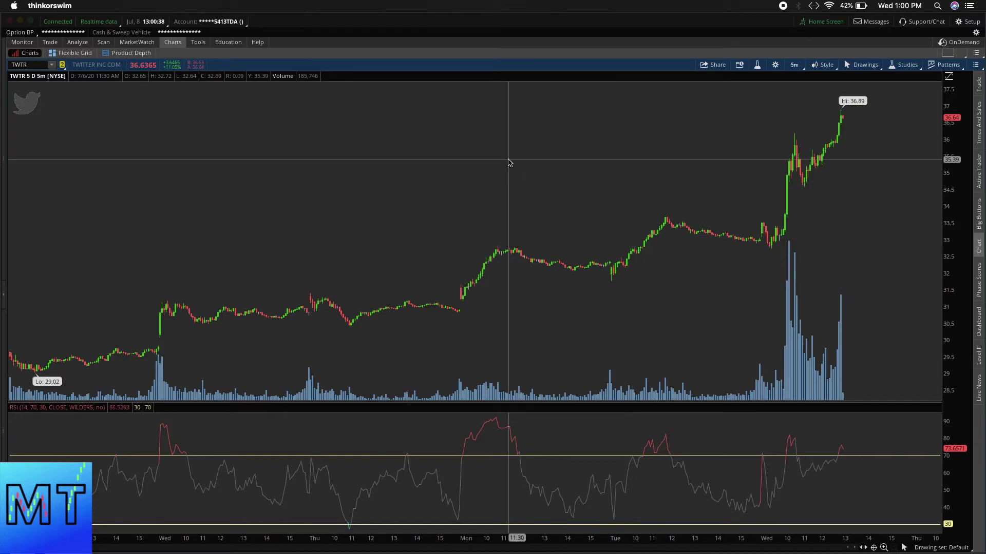
drag(282, 161, 942, 175)
drag(368, 174, 880, 126)
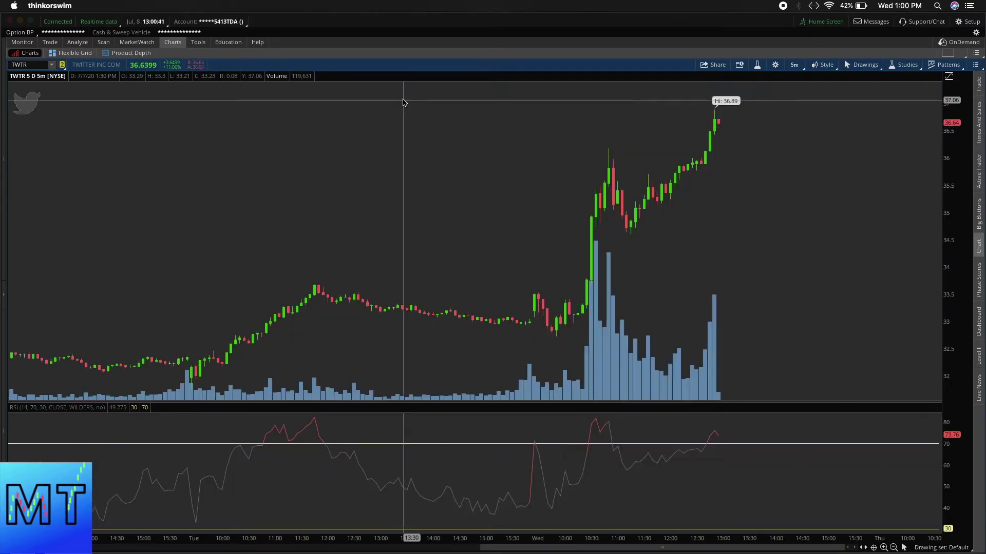
click(891, 547)
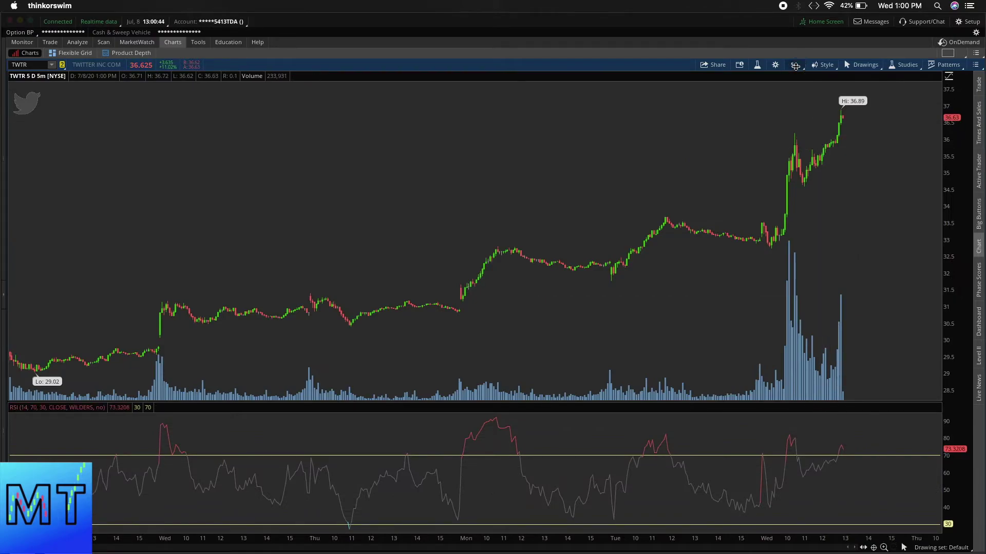
click(796, 66)
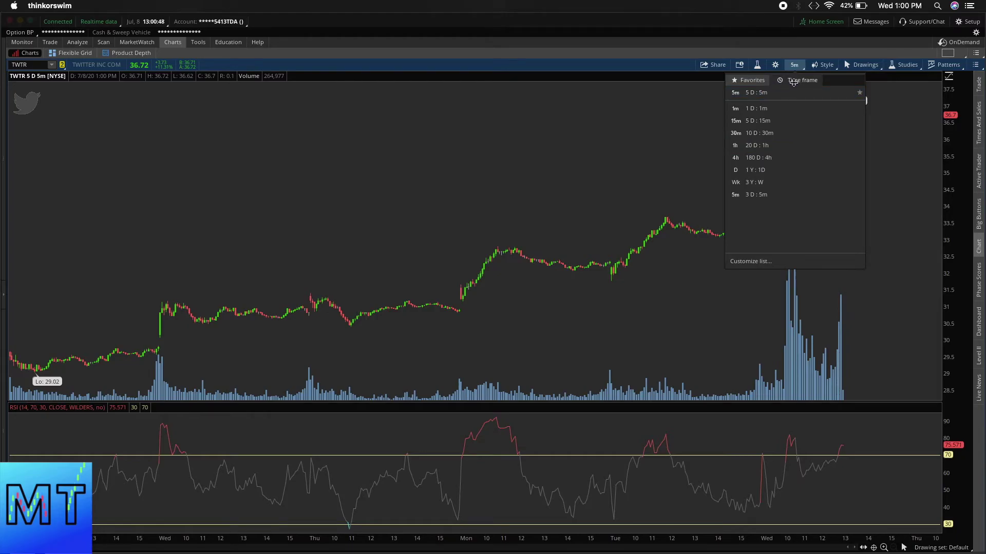
click(799, 80)
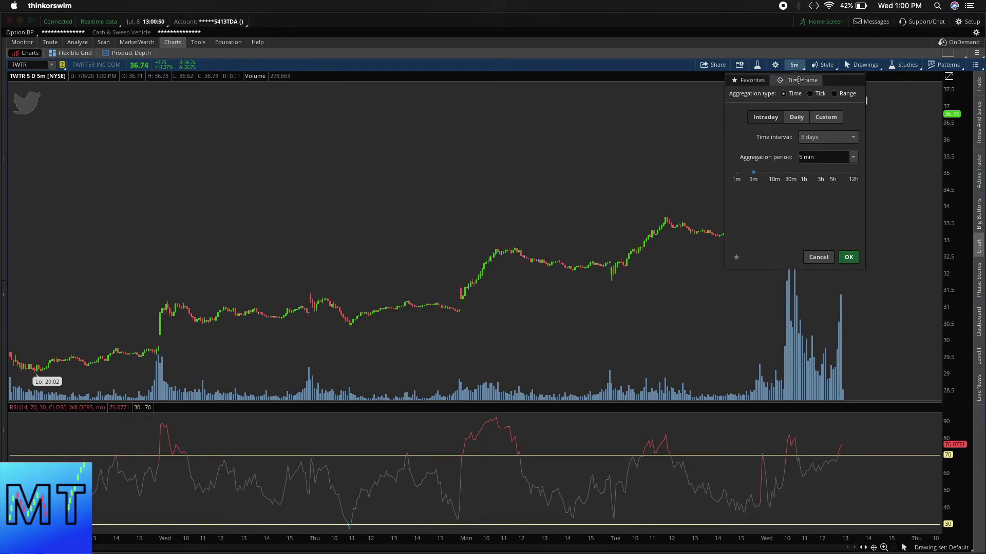
click(824, 137)
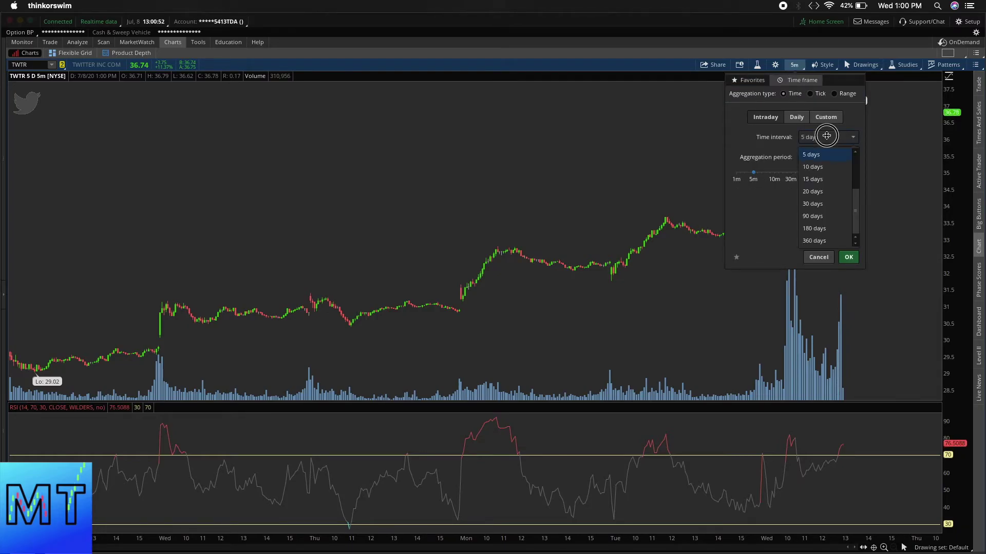
scroll(825, 176, up, 2)
scroll(823, 166, down, 3)
click(741, 140)
click(851, 158)
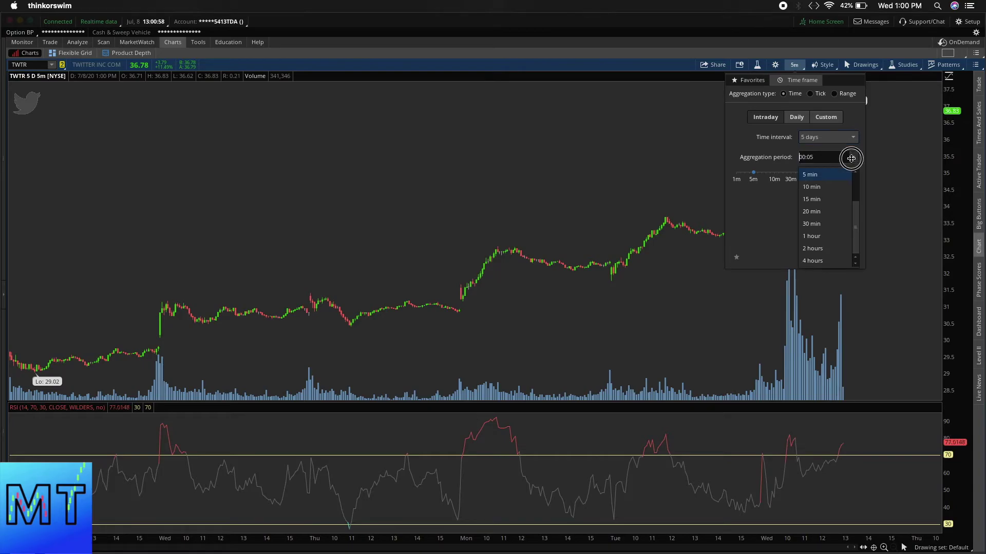
scroll(825, 193, up, 2)
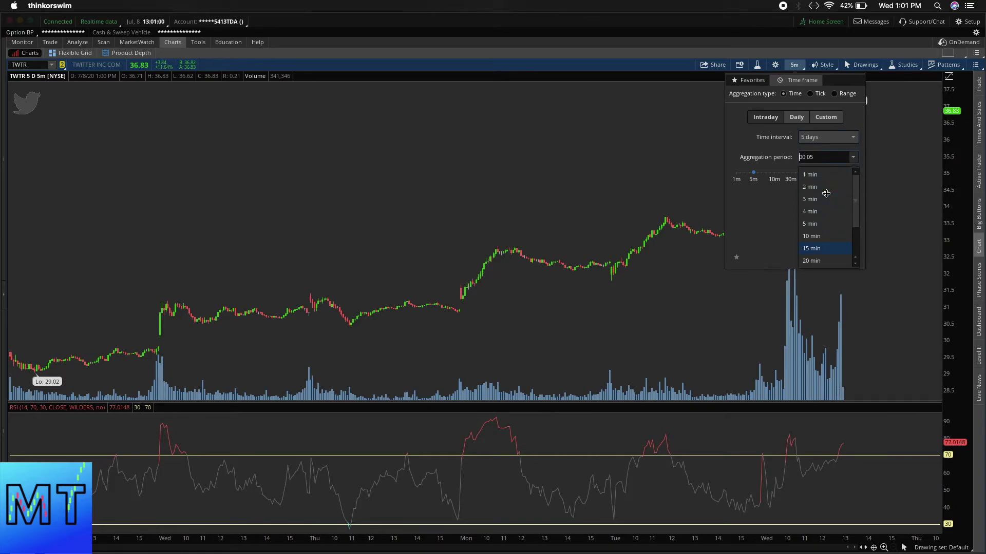
click(631, 157)
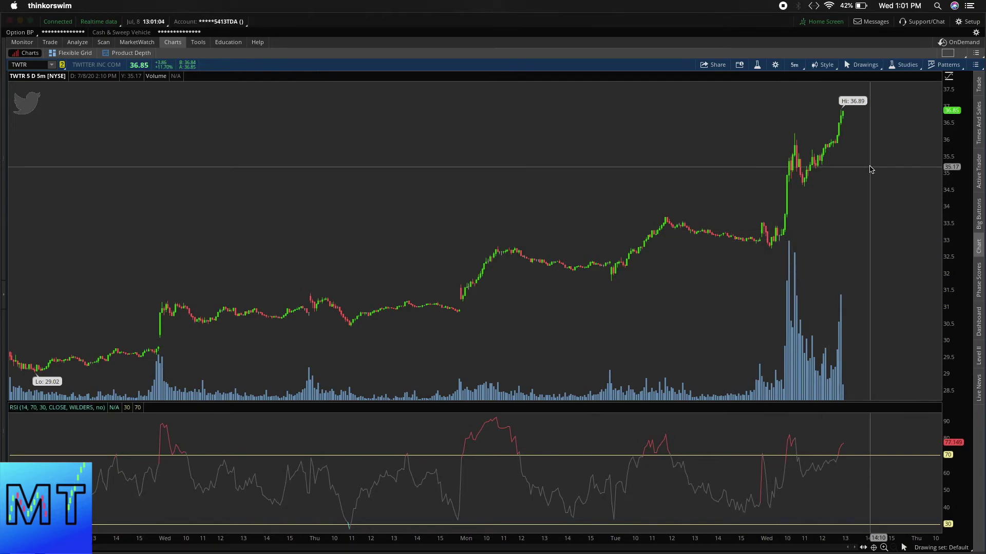
click(799, 65)
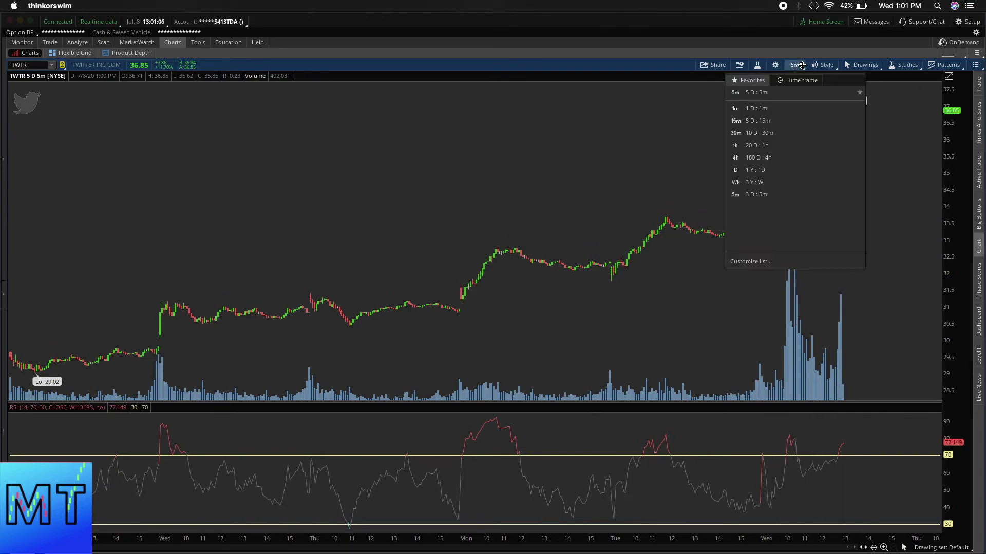
click(608, 153)
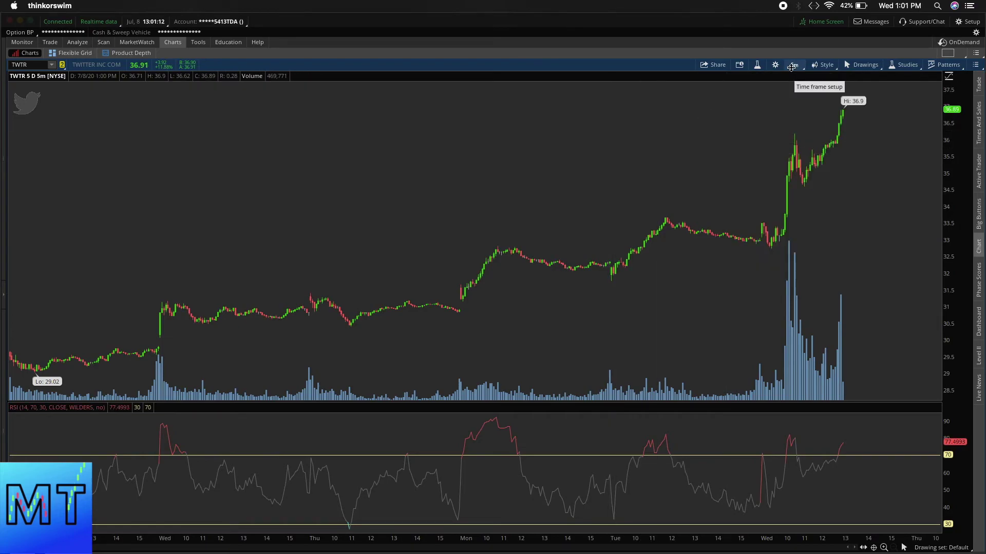
click(792, 65)
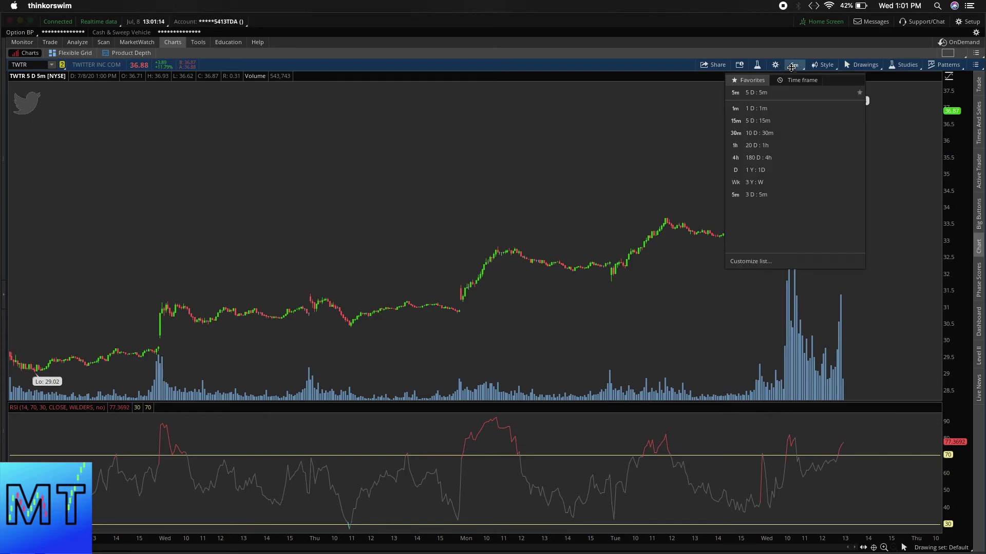
click(598, 152)
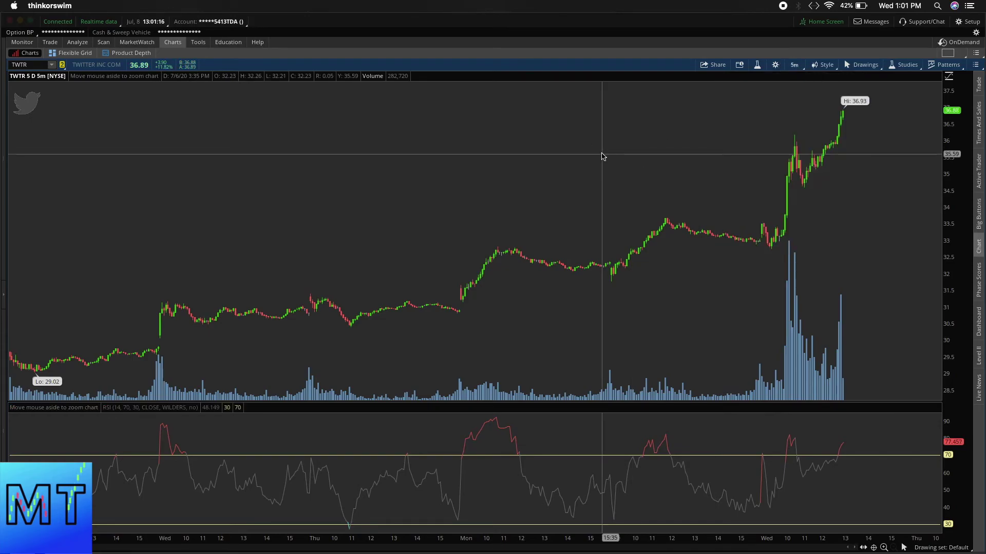